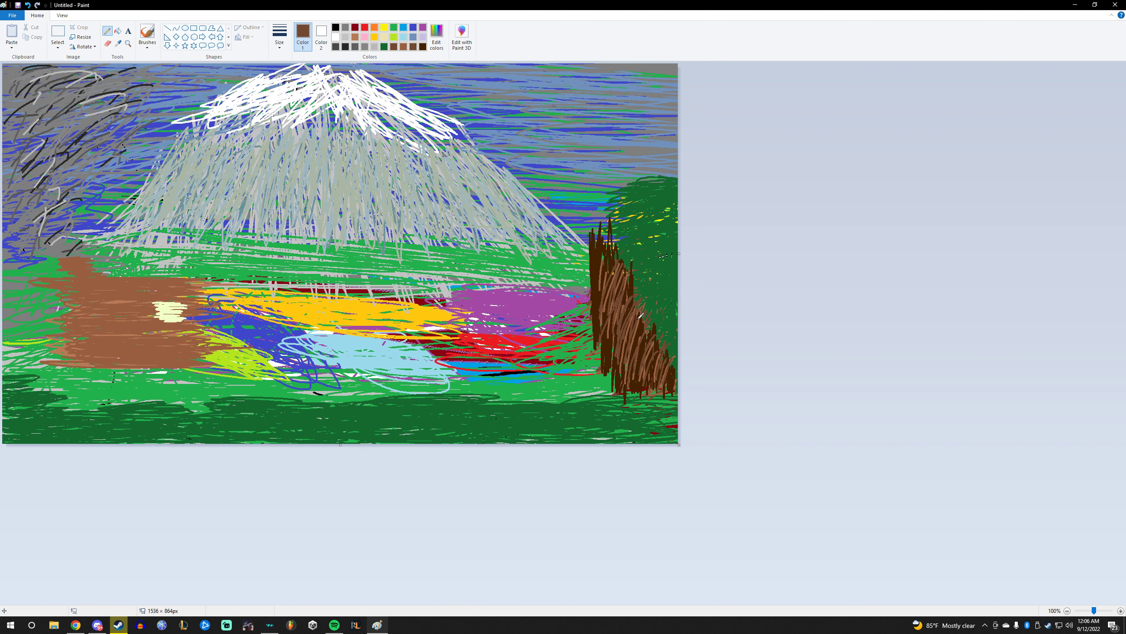
# - Try a darker brown swatch, then make dark green the drawing colour
pyautogui.click(422, 47)
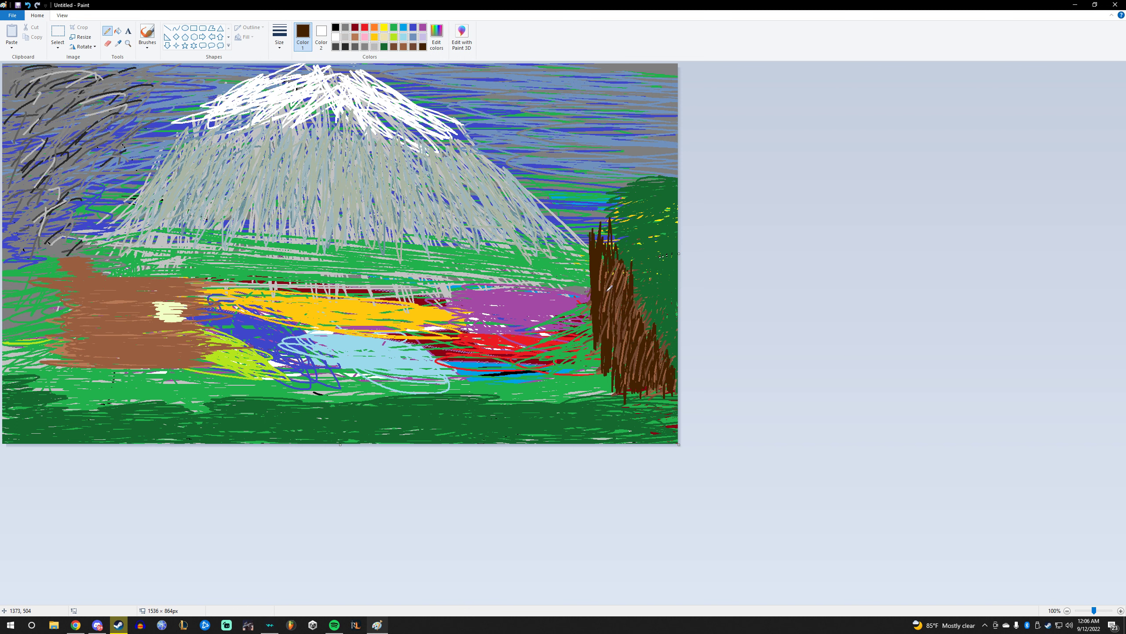
pyautogui.click(385, 46)
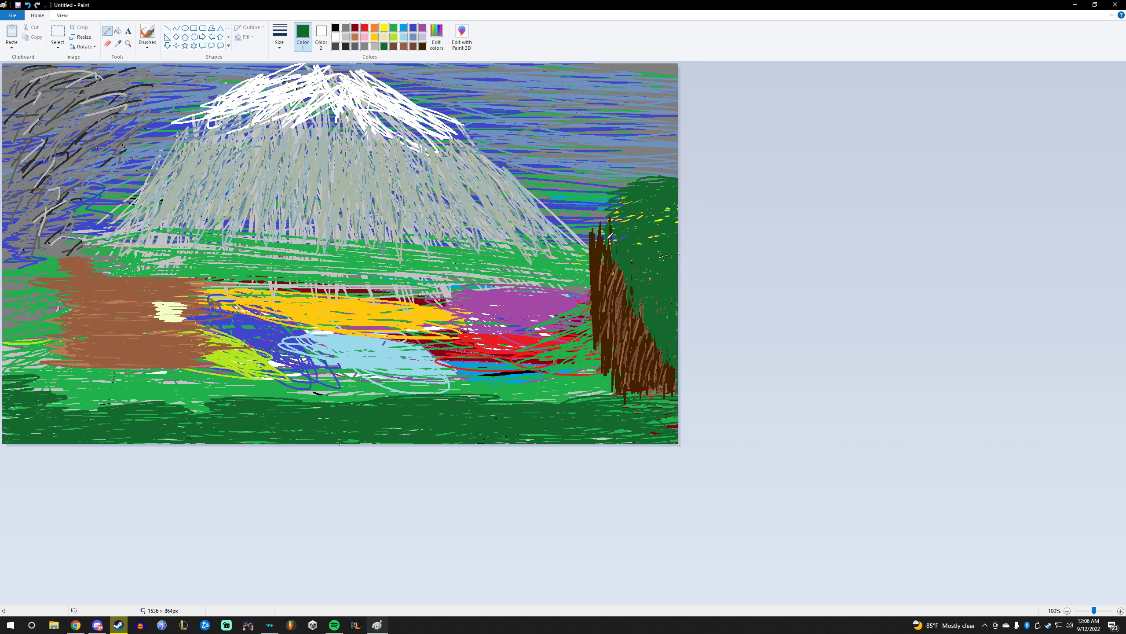
# - Scribble dark green over the trunk top and across the treetop, then select brown
pyautogui.moveTo(610, 239)
pyautogui.mouseDown()
pyautogui.moveTo(590, 213)
pyautogui.moveTo(572, 233)
pyautogui.moveTo(563, 220)
pyautogui.moveTo(610, 209)
pyautogui.moveTo(563, 201)
pyautogui.moveTo(626, 204)
pyautogui.moveTo(582, 193)
pyautogui.moveTo(643, 186)
pyautogui.moveTo(609, 183)
pyautogui.moveTo(653, 168)
pyautogui.moveTo(604, 175)
pyautogui.mouseUp()
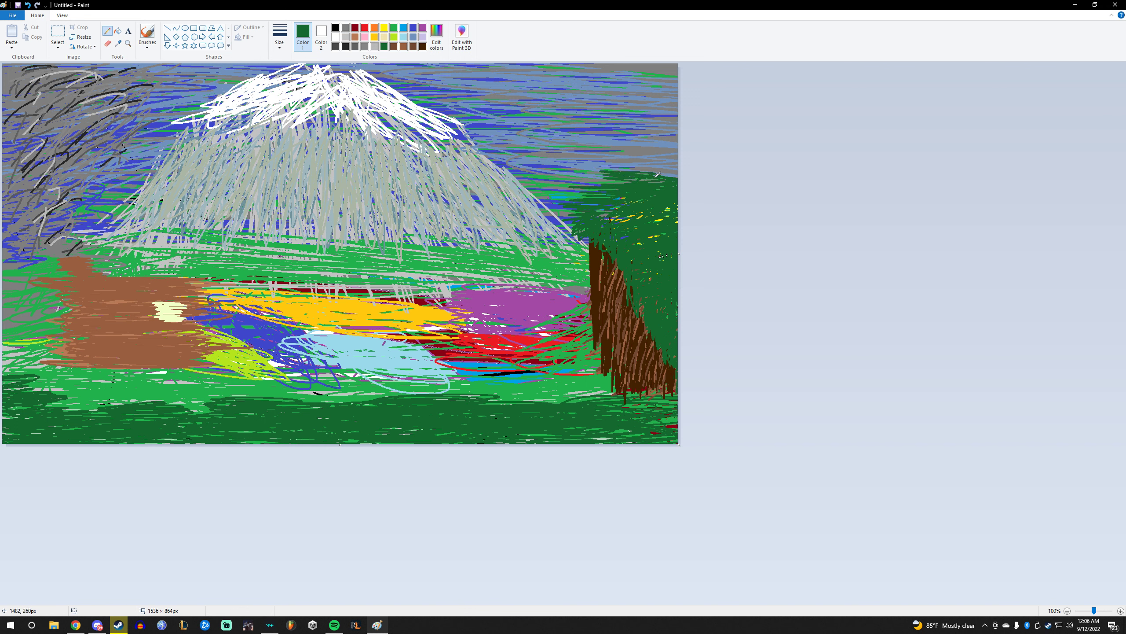
pyautogui.moveTo(674, 176)
pyautogui.mouseDown()
pyautogui.moveTo(646, 189)
pyautogui.moveTo(630, 170)
pyautogui.moveTo(660, 167)
pyautogui.moveTo(563, 199)
pyautogui.moveTo(624, 177)
pyautogui.mouseUp()
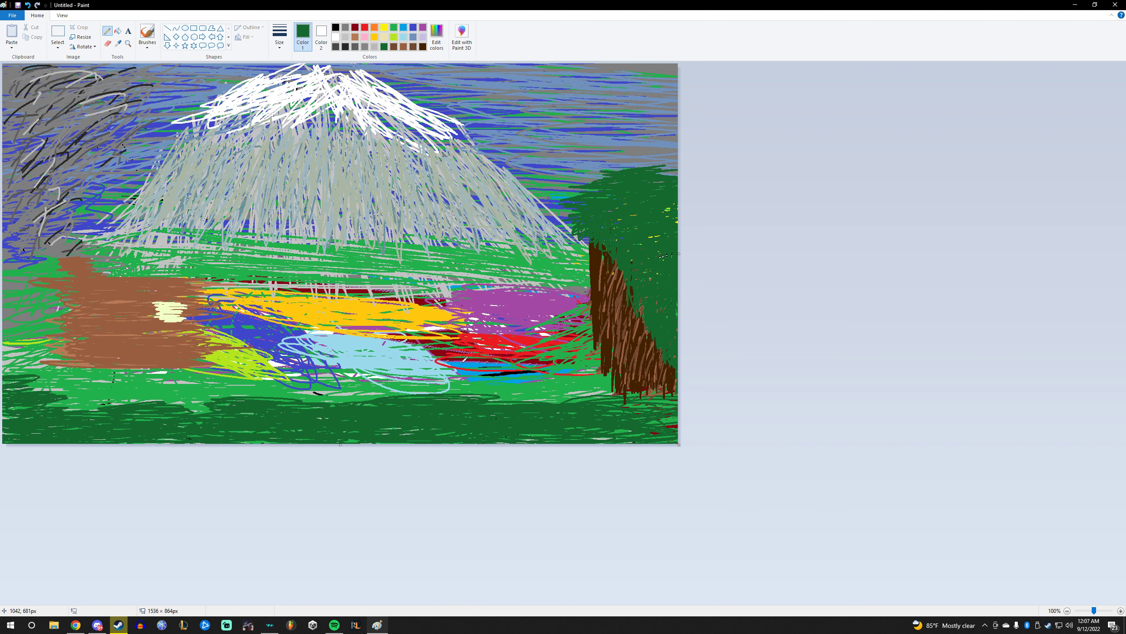
pyautogui.click(414, 50)
# - Fill the left brown patch with dark brown pencil scribbles, then add lighter-brown vertical strokes
pyautogui.click(424, 49)
pyautogui.moveTo(168, 364)
pyautogui.mouseDown()
pyautogui.moveTo(92, 361)
pyautogui.moveTo(69, 342)
pyautogui.moveTo(169, 330)
pyautogui.moveTo(78, 341)
pyautogui.moveTo(212, 356)
pyautogui.moveTo(80, 363)
pyautogui.moveTo(176, 325)
pyautogui.moveTo(79, 314)
pyautogui.moveTo(53, 296)
pyautogui.moveTo(64, 282)
pyautogui.moveTo(129, 285)
pyautogui.moveTo(78, 299)
pyautogui.moveTo(159, 312)
pyautogui.moveTo(75, 328)
pyautogui.moveTo(210, 339)
pyautogui.moveTo(62, 354)
pyautogui.moveTo(212, 359)
pyautogui.moveTo(217, 323)
pyautogui.moveTo(174, 284)
pyautogui.moveTo(201, 300)
pyautogui.moveTo(187, 339)
pyautogui.moveTo(212, 363)
pyautogui.moveTo(71, 366)
pyautogui.moveTo(130, 347)
pyautogui.moveTo(118, 327)
pyautogui.moveTo(62, 308)
pyautogui.moveTo(88, 282)
pyautogui.mouseUp()
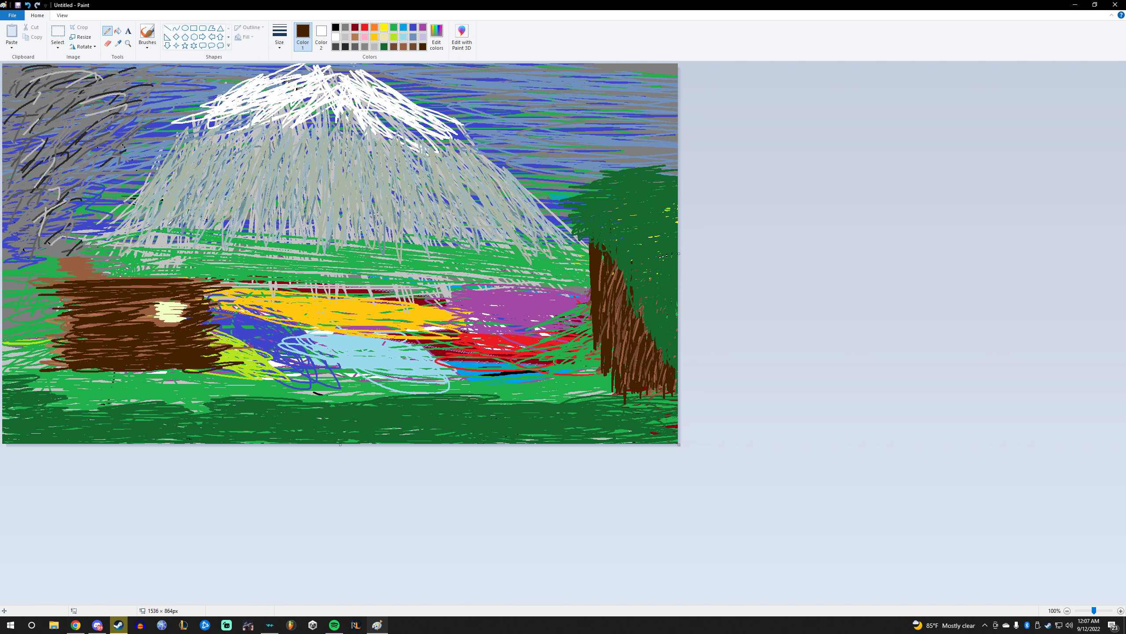
pyautogui.click(403, 46)
pyautogui.moveTo(108, 361)
pyautogui.mouseDown()
pyautogui.moveTo(120, 304)
pyautogui.moveTo(108, 308)
pyautogui.mouseUp()
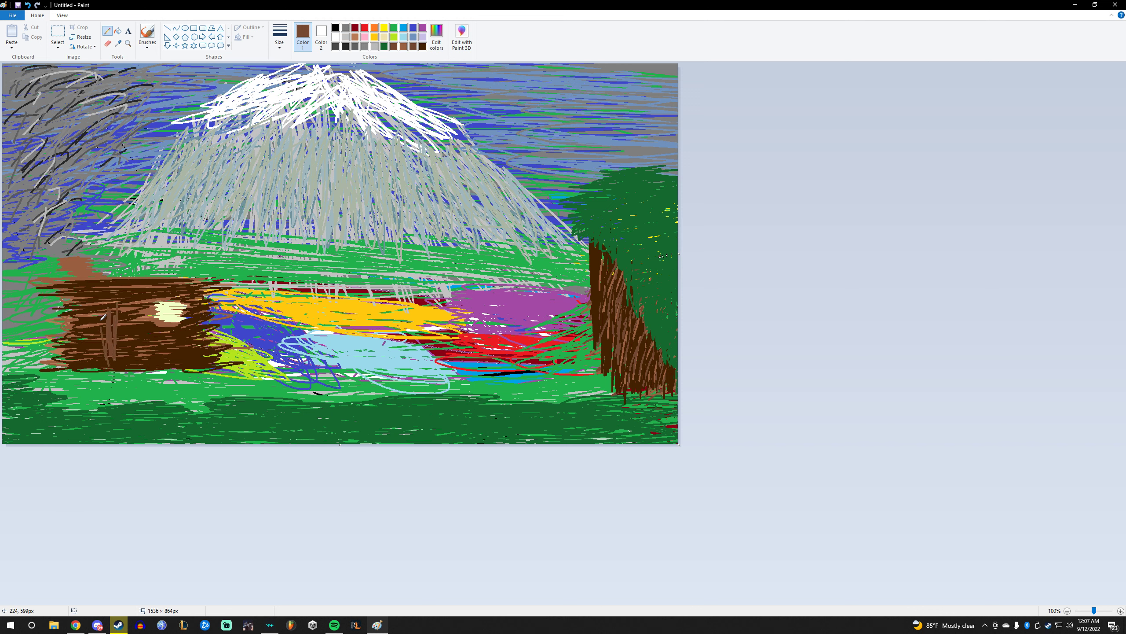
# - Undo the light-brown strokes, then set a custom reddish-grey colour, RGB 95/71/71
pyautogui.click(28, 5)
pyautogui.click(437, 38)
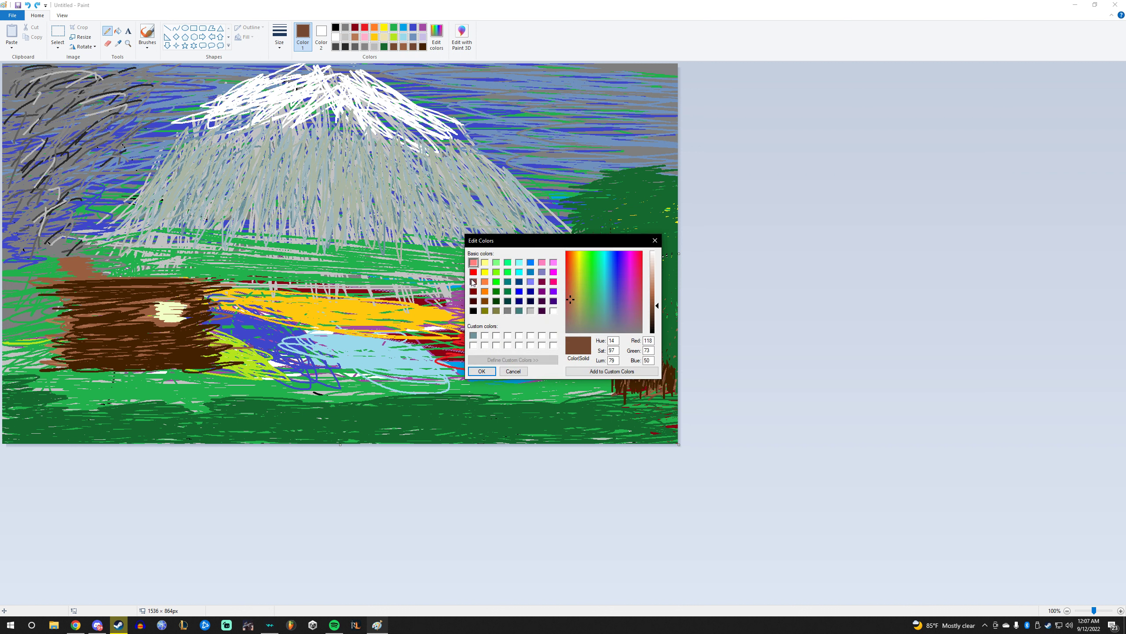
pyautogui.click(473, 282)
pyautogui.click(572, 321)
pyautogui.click(658, 307)
pyautogui.click(482, 371)
# - Draw three short greyish-brown vertical pencil strokes forming a narrow door on the cabin
pyautogui.moveTo(108, 366); pyautogui.dragTo(108, 319)
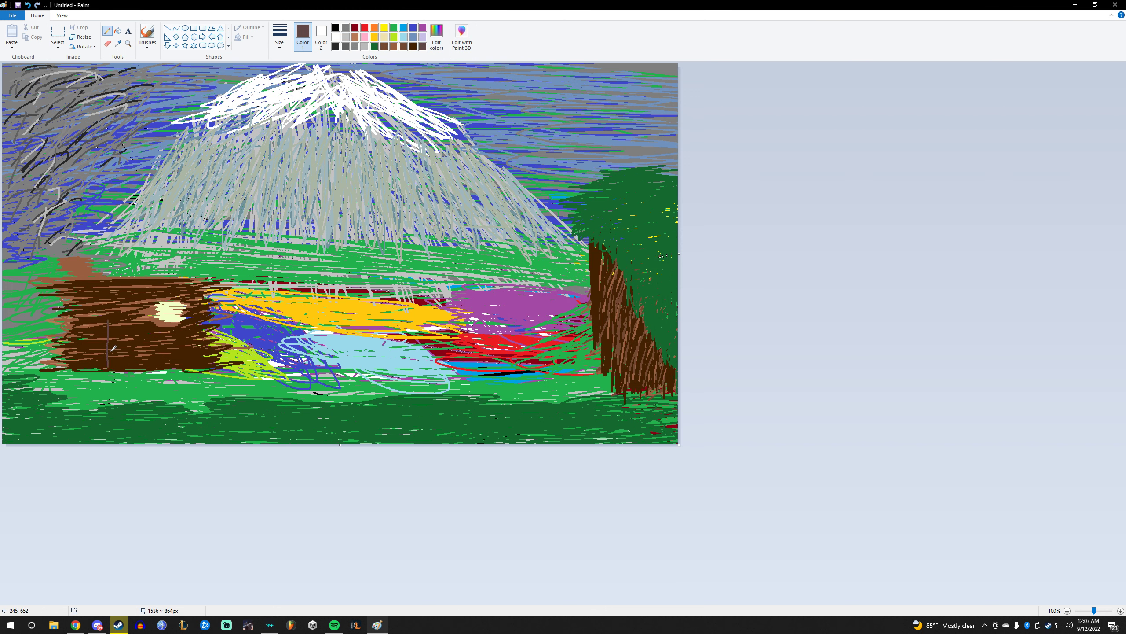
pyautogui.moveTo(110, 366); pyautogui.dragTo(110, 319)
pyautogui.moveTo(121, 316); pyautogui.dragTo(121, 342)
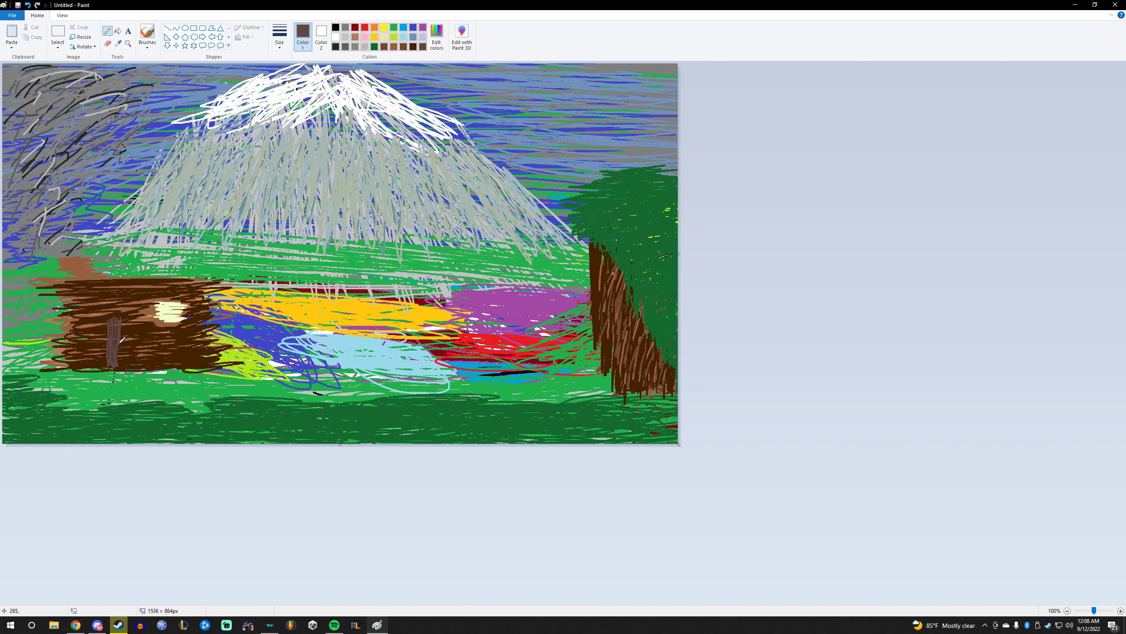